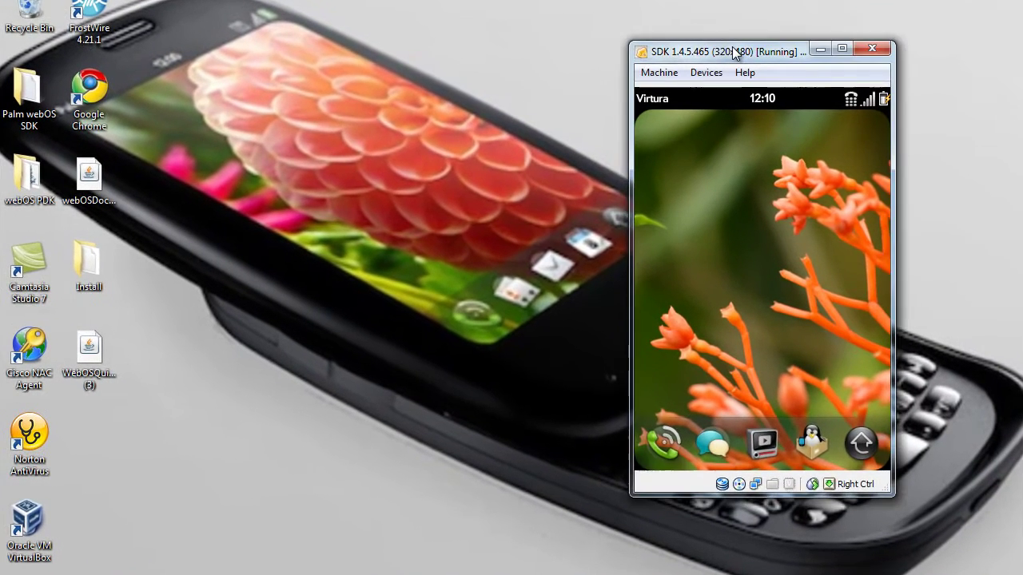
- Move the SDK 1.4.5.465 emulator window to the middle of the desktop
{"action": "left_click_drag", "start_coordinate": [713, 70], "coordinate": [490, 72]}
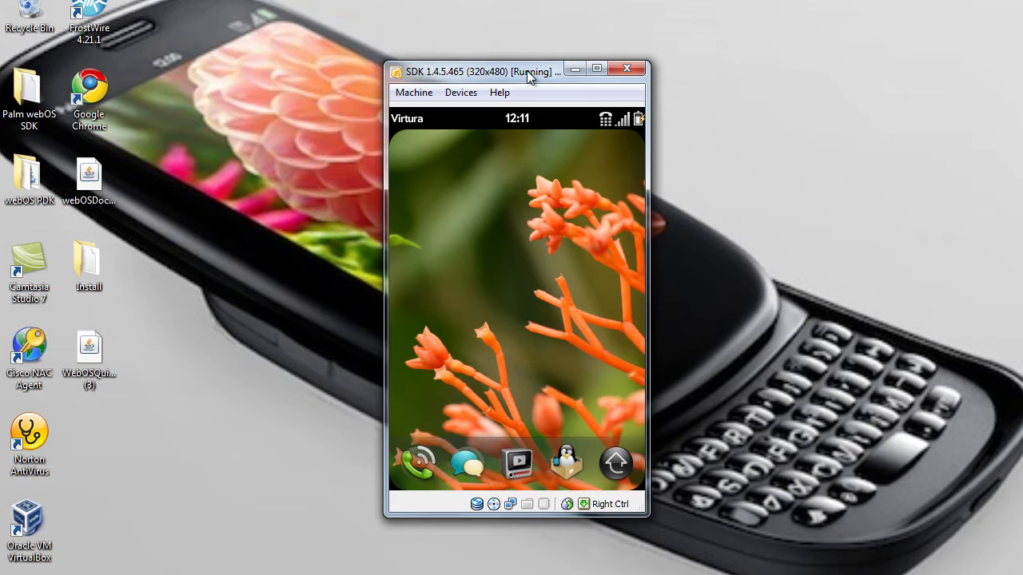
{"action": "mouse_move", "coordinate": [521, 71]}
{"action": "left_mouse_down"}
{"action": "mouse_move", "coordinate": [474, 63]}
{"action": "mouse_move", "coordinate": [537, 61]}
{"action": "mouse_move", "coordinate": [521, 56]}
{"action": "left_mouse_up"}
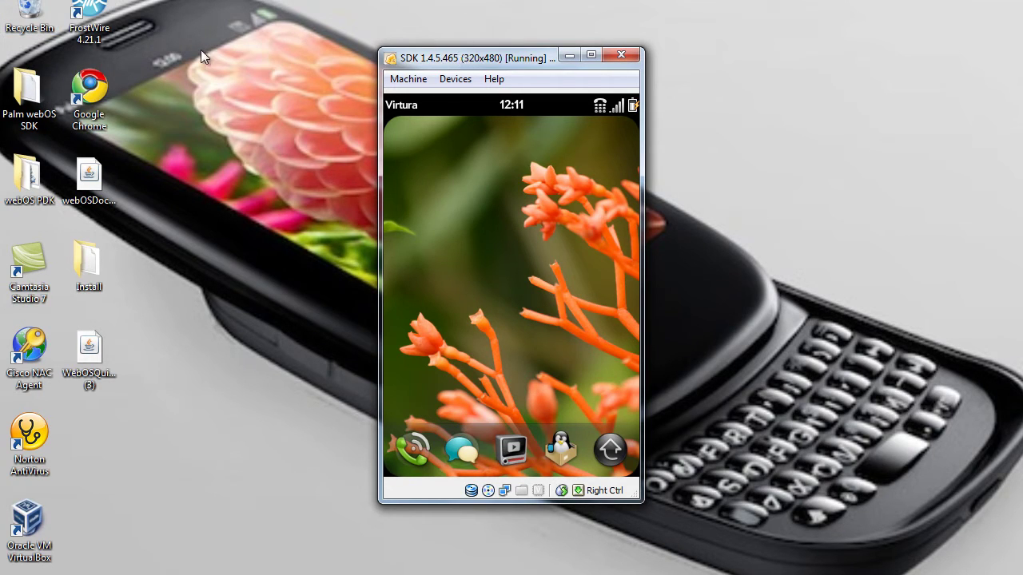
- View the contents of the Palm webOS SDK desktop folder and close its window
{"action": "left_click", "coordinate": [31, 114]}
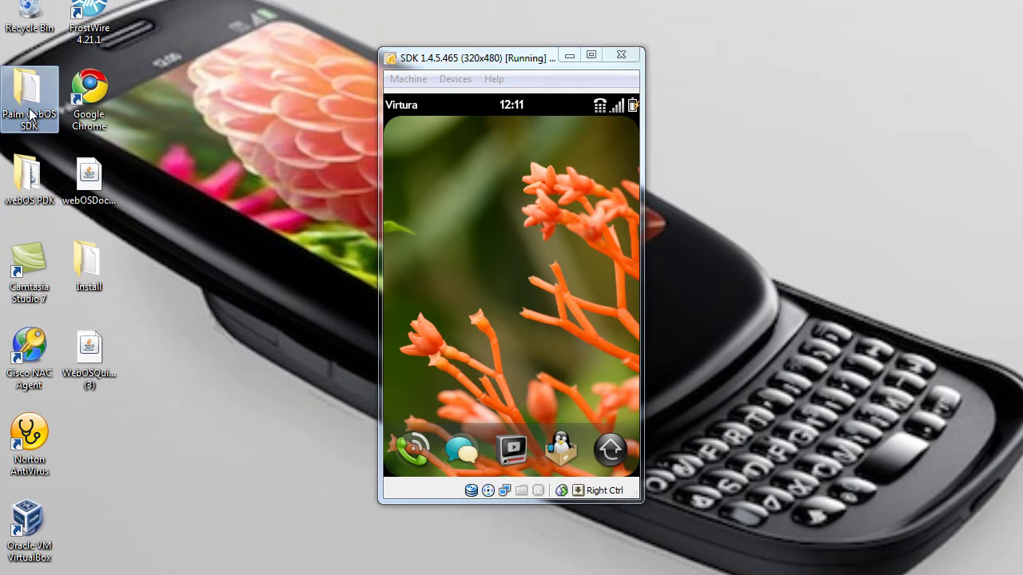
{"action": "double_click", "coordinate": [31, 115]}
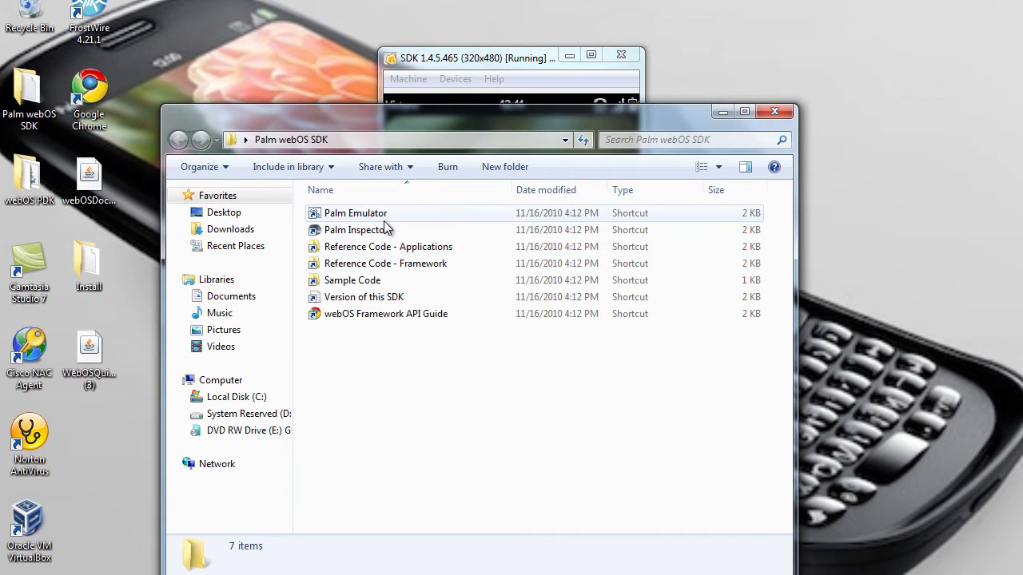
{"action": "left_click", "coordinate": [773, 112]}
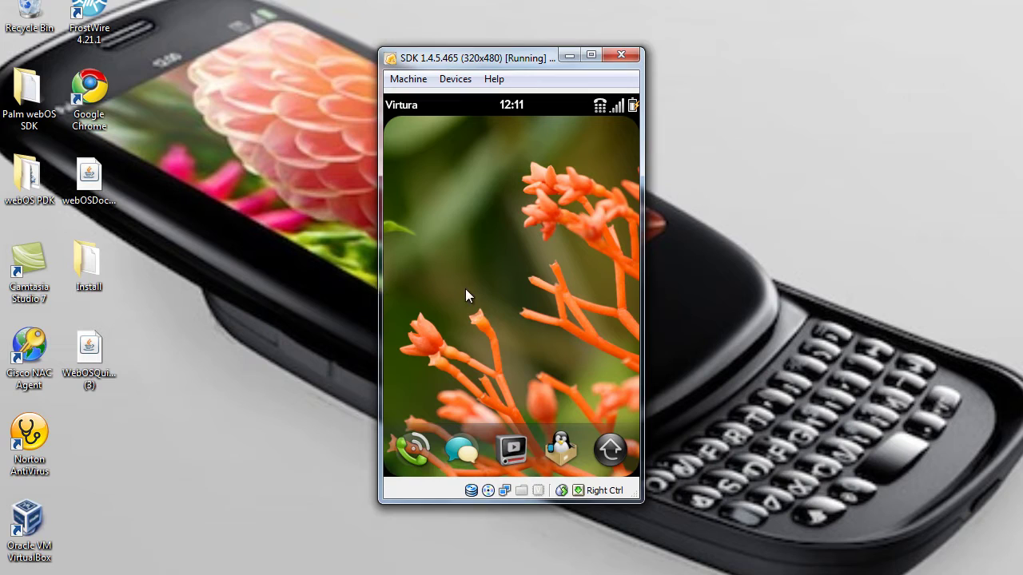
- Launch Preware in the emulator and show the available packages sorted by type
{"action": "left_click", "coordinate": [559, 440]}
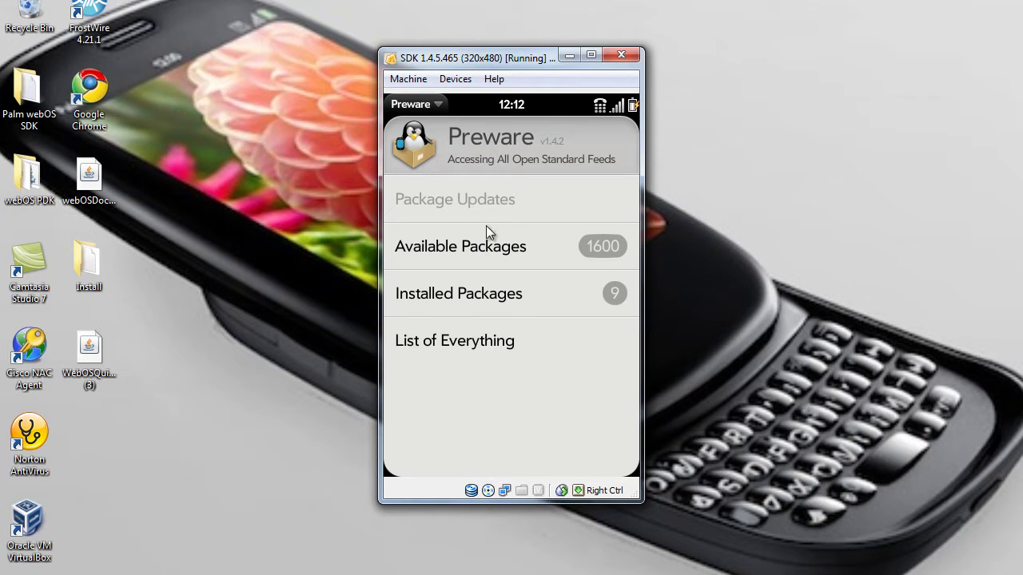
{"action": "left_click", "coordinate": [480, 246]}
{"action": "left_click_drag", "start_coordinate": [468, 412], "coordinate": [484, 283]}
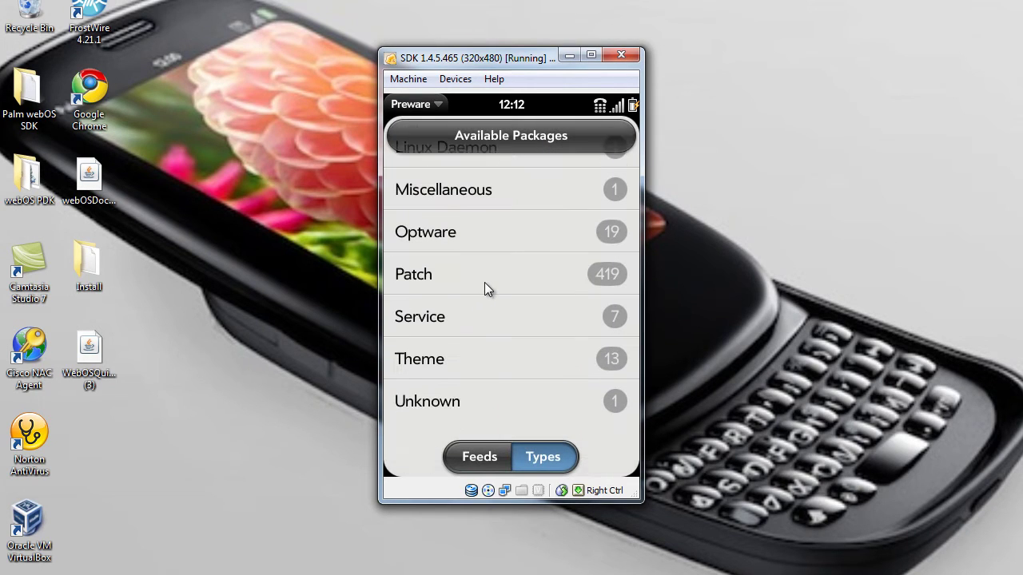
{"action": "left_click", "coordinate": [492, 267]}
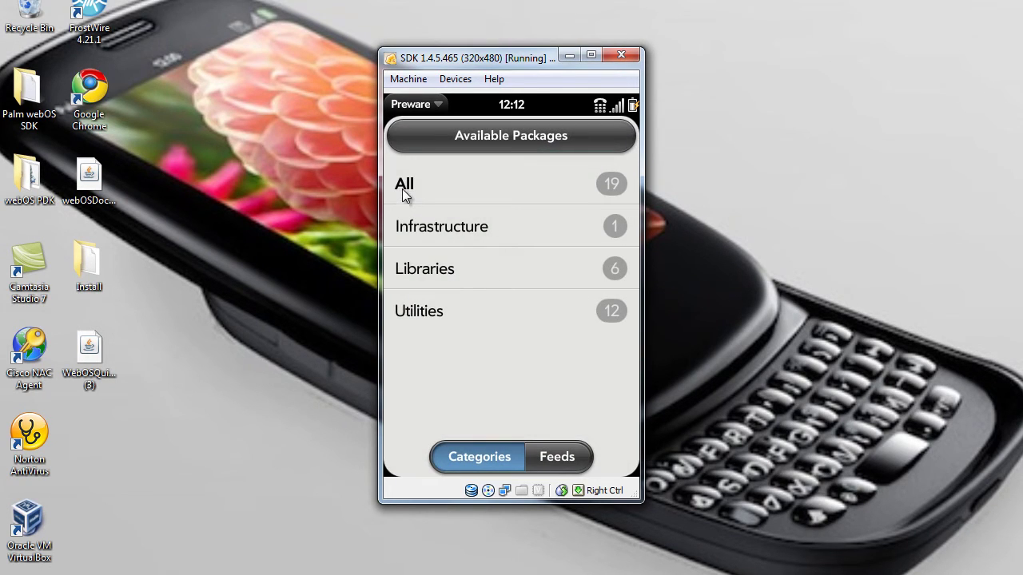
{"action": "key", "text": "Escape"}
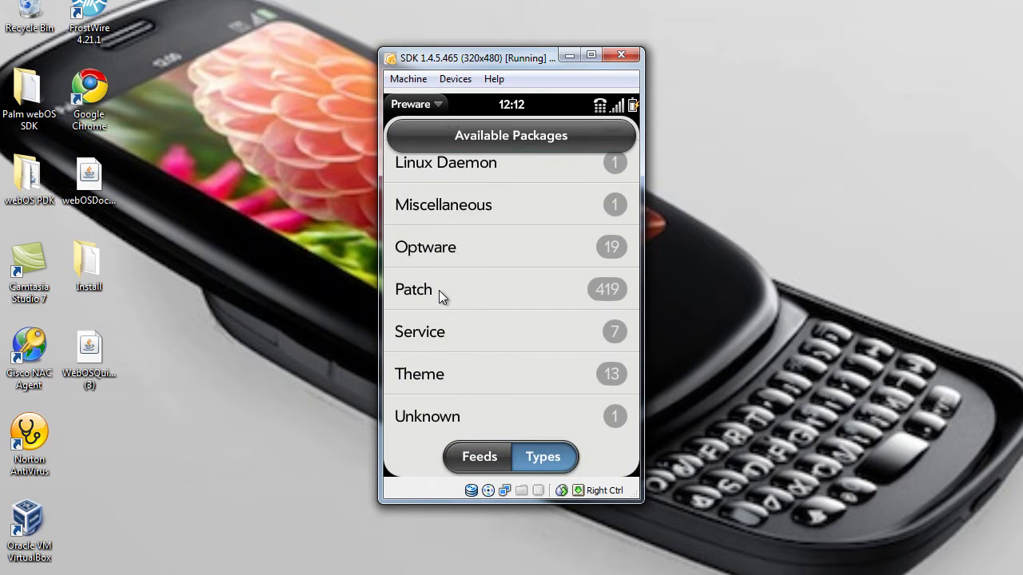
- Open the Messaging category within the available Patch packages
{"action": "left_click", "coordinate": [439, 290]}
{"action": "left_click_drag", "start_coordinate": [459, 393], "coordinate": [458, 263]}
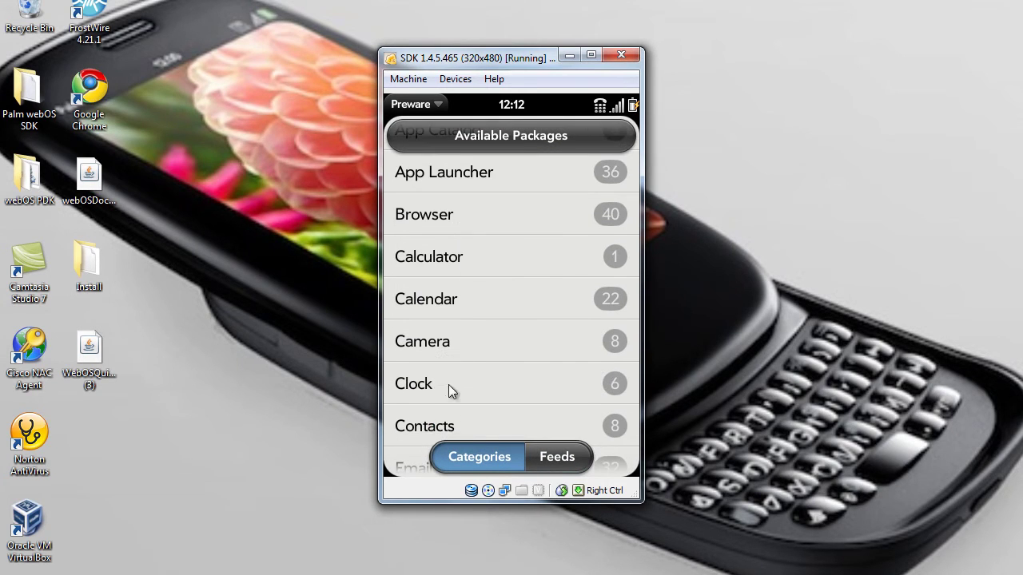
{"action": "left_click_drag", "start_coordinate": [448, 384], "coordinate": [455, 280]}
{"action": "left_click_drag", "start_coordinate": [444, 394], "coordinate": [443, 313]}
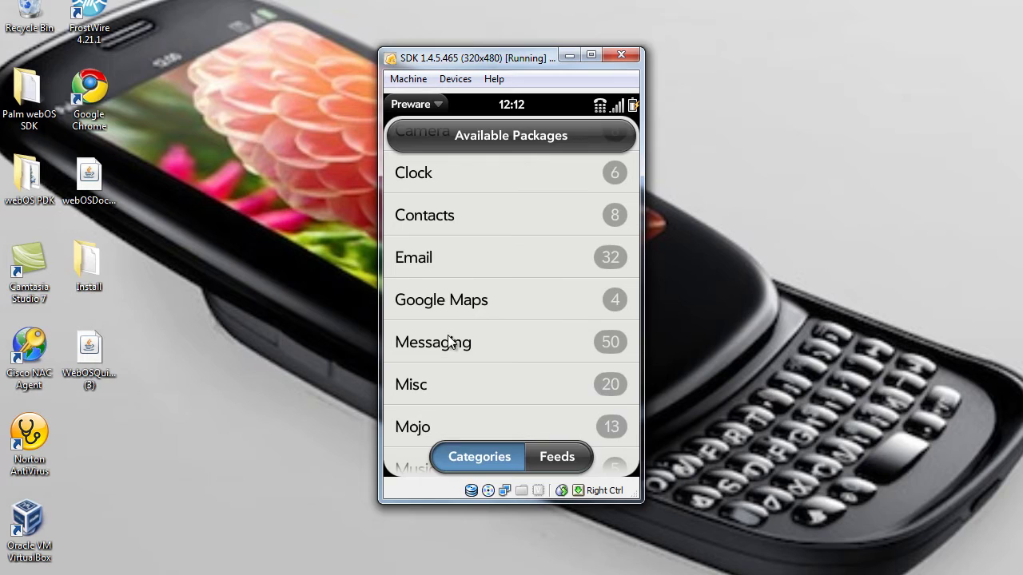
{"action": "left_click", "coordinate": [449, 342]}
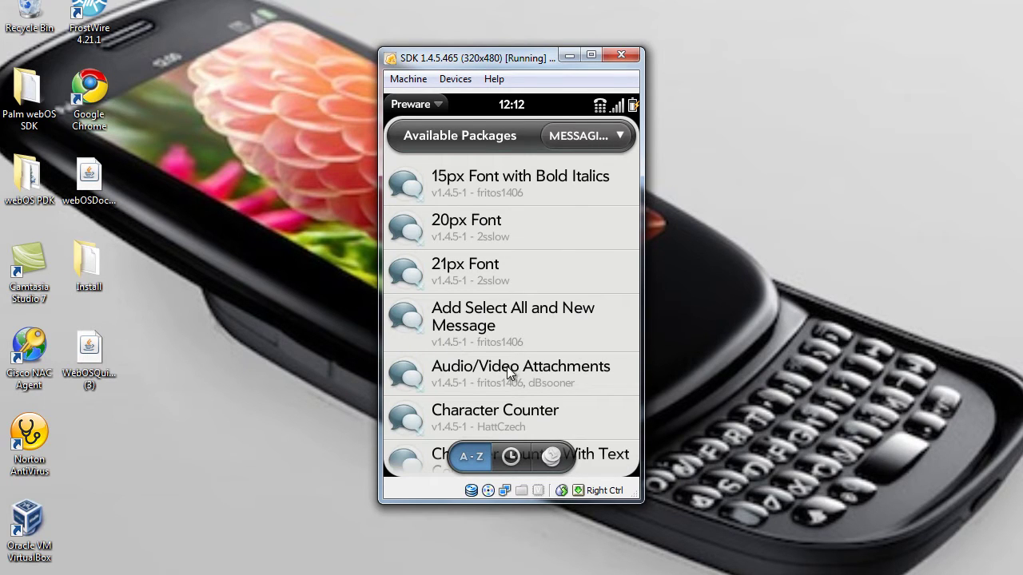
- Install the Enable Landscape Messaging patch and accept the Luna restart
{"action": "left_click_drag", "start_coordinate": [511, 374], "coordinate": [525, 199]}
{"action": "left_click_drag", "start_coordinate": [520, 393], "coordinate": [520, 206]}
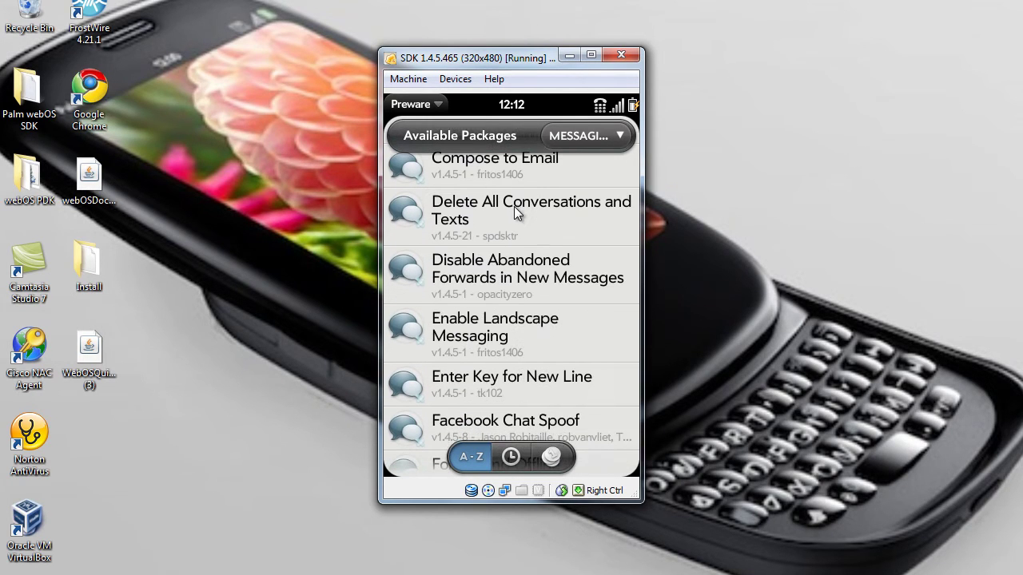
{"action": "left_click_drag", "start_coordinate": [509, 350], "coordinate": [520, 276]}
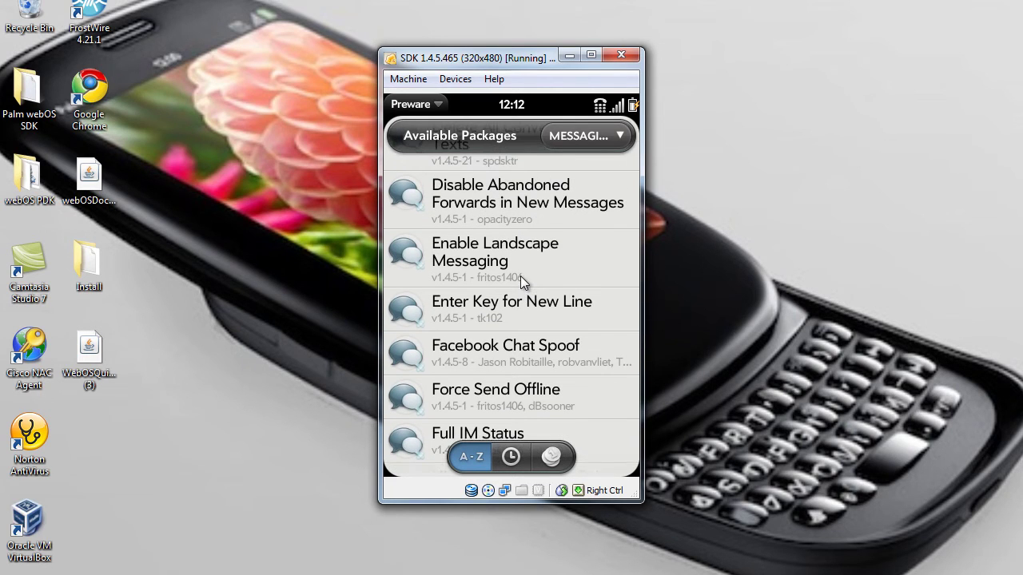
{"action": "left_click", "coordinate": [488, 244]}
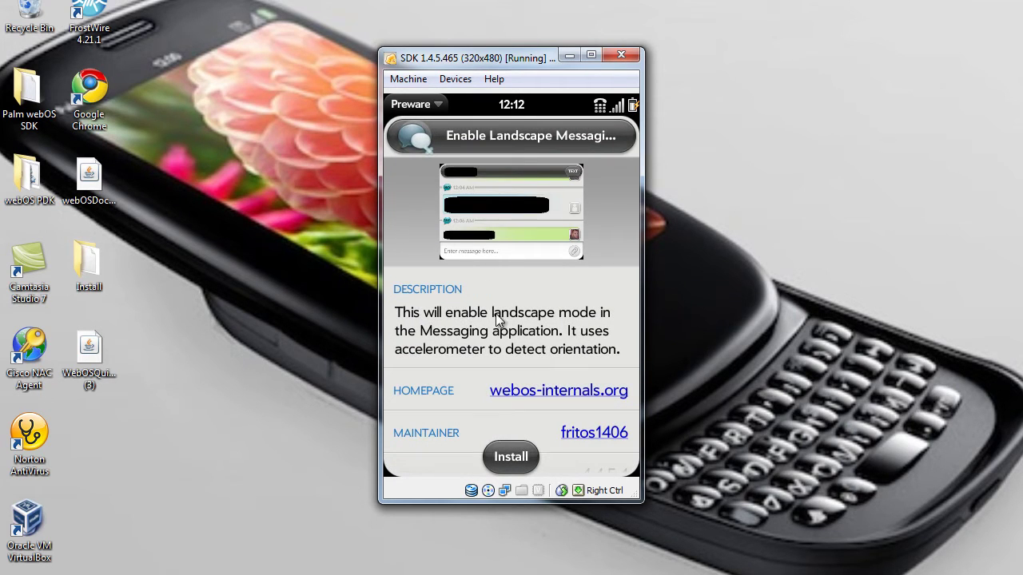
{"action": "left_click", "coordinate": [509, 456]}
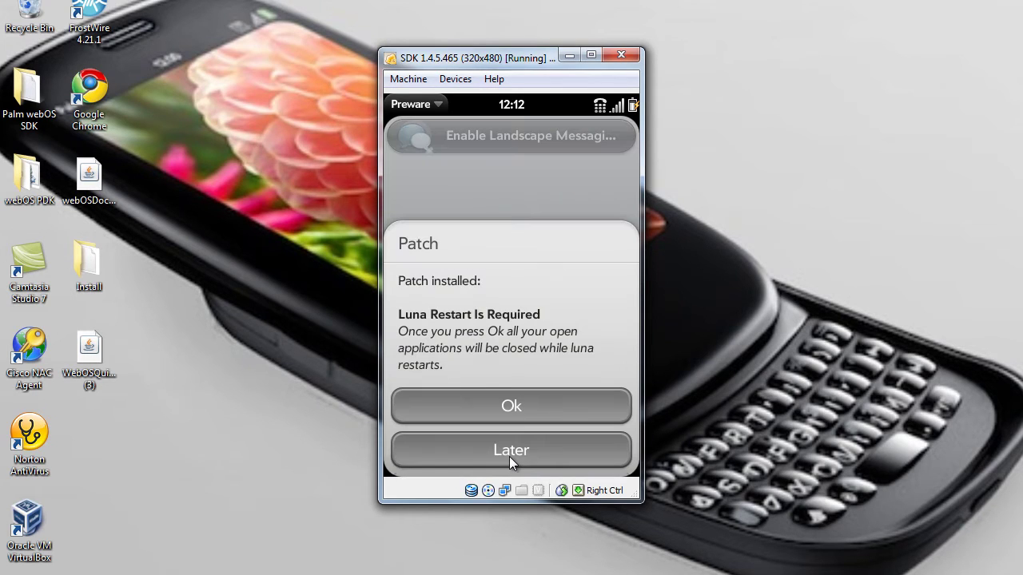
{"action": "left_click", "coordinate": [510, 410]}
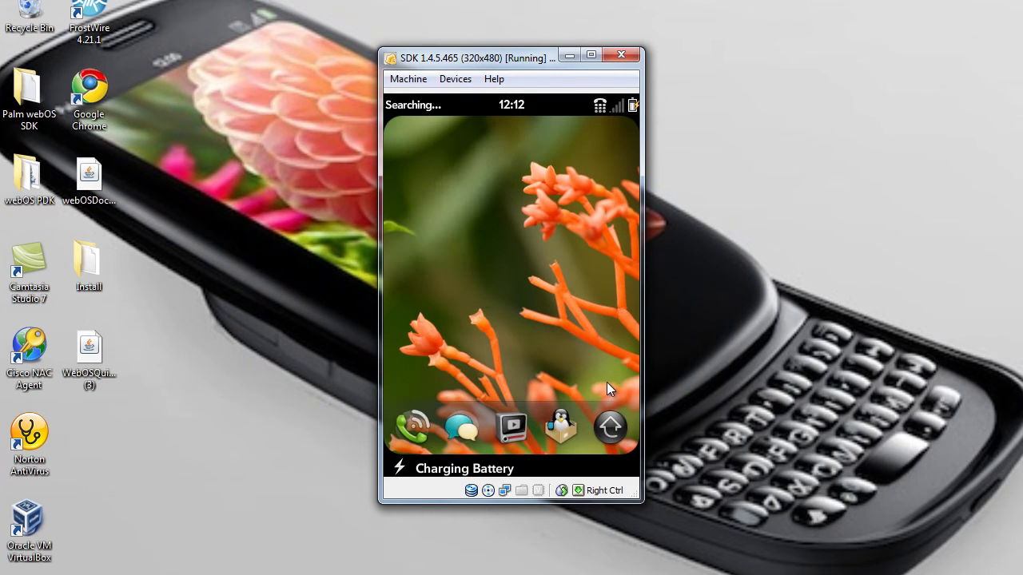
- Relaunch Preware, search its packages for "virtual" and open the Virtual Keyboard entry
{"action": "left_click", "coordinate": [563, 426]}
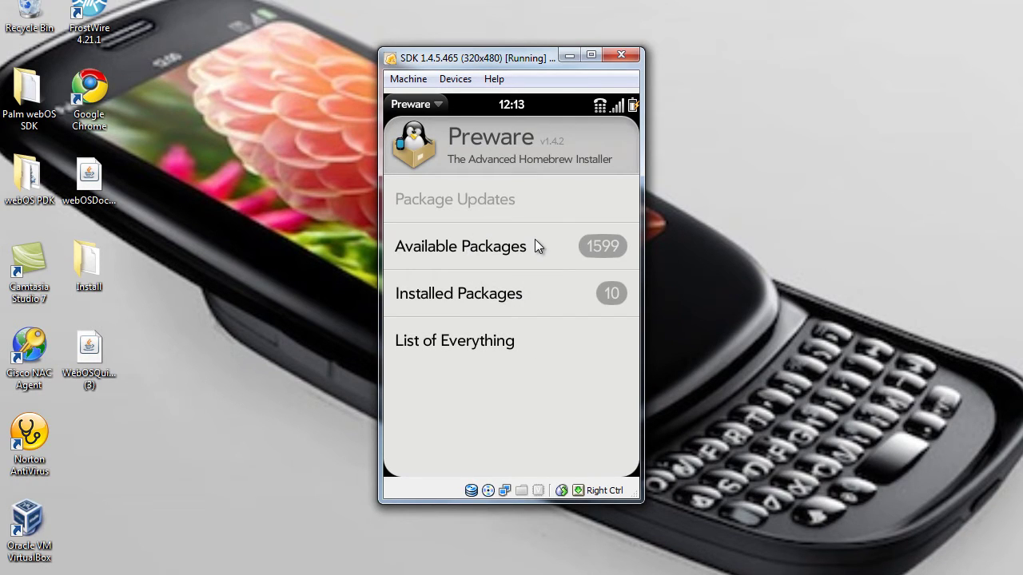
{"action": "type", "text": "vi"}
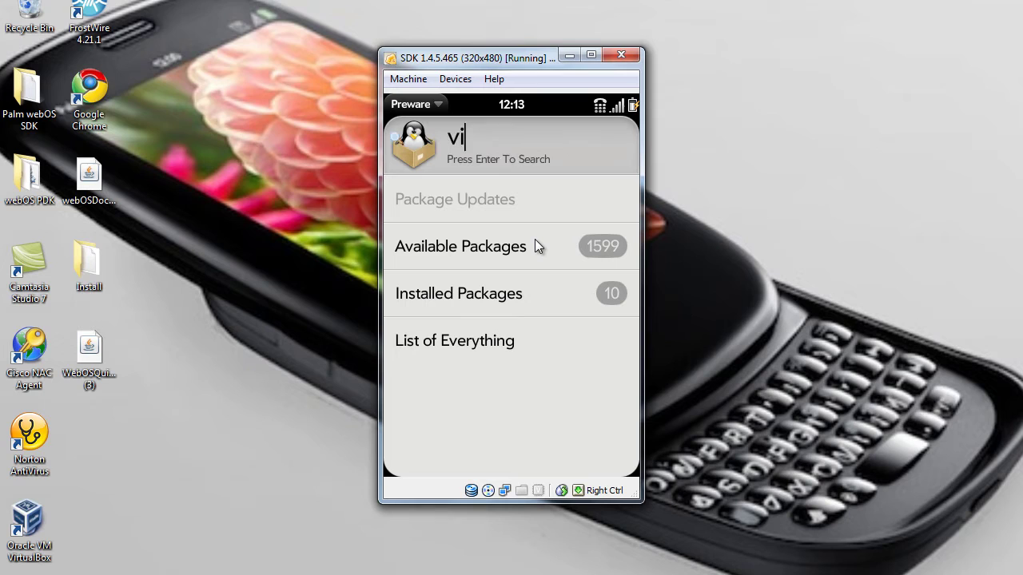
{"action": "type", "text": "rtual"}
{"action": "key", "text": "Return"}
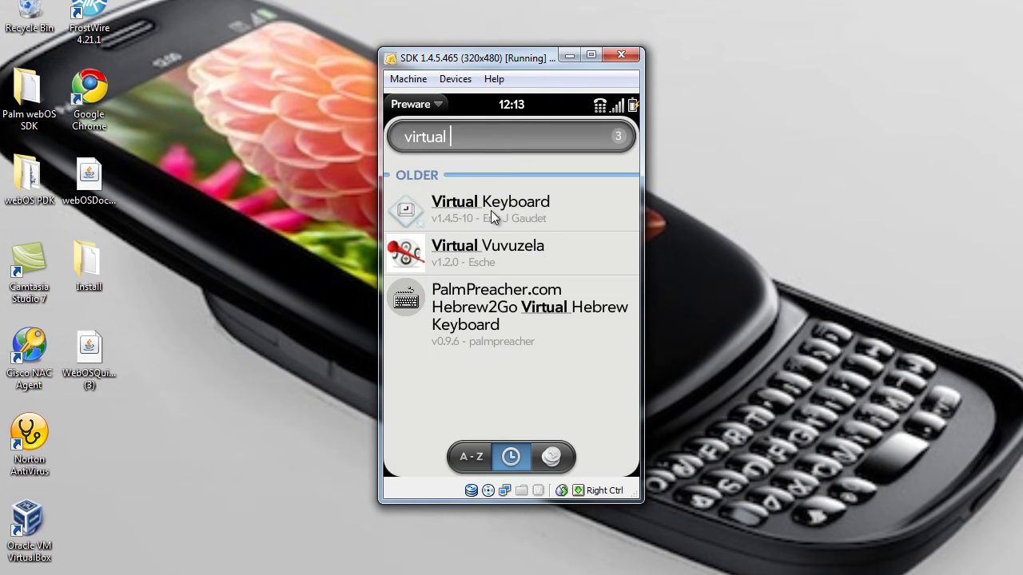
{"action": "left_click", "coordinate": [448, 223]}
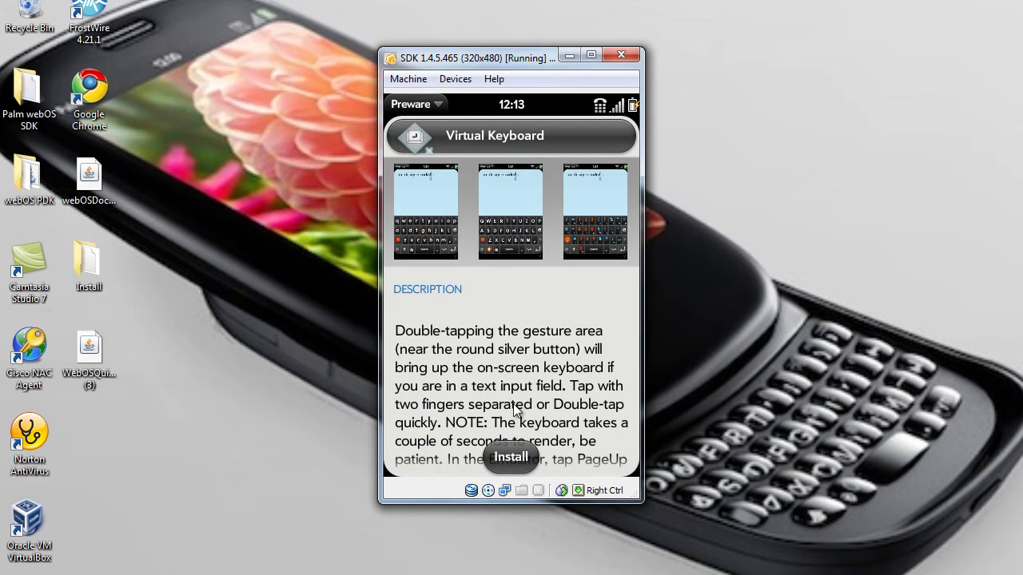
- Read the Virtual Keyboard description and install the patch along with the package it depends on
{"action": "left_click_drag", "start_coordinate": [516, 410], "coordinate": [499, 168]}
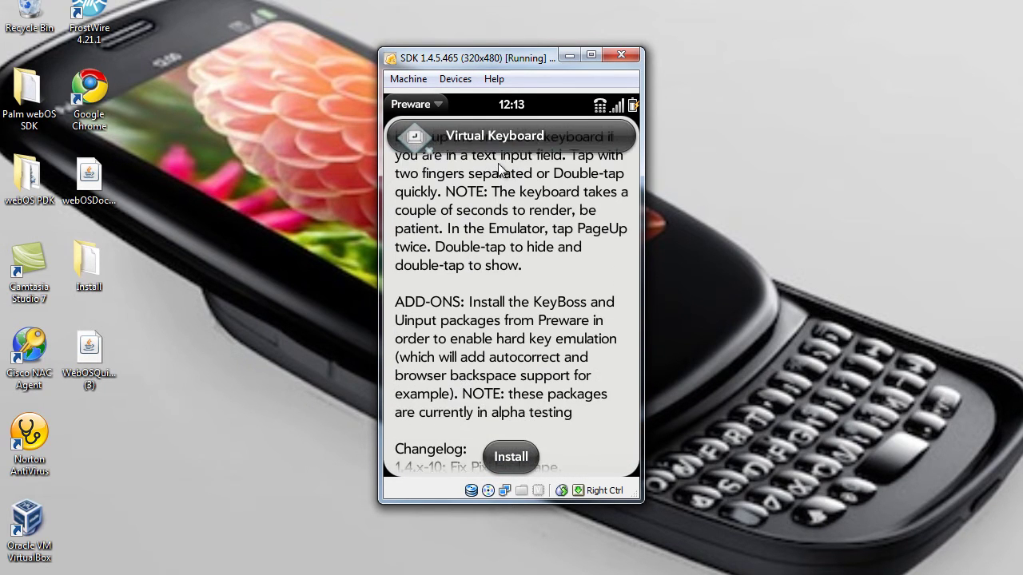
{"action": "left_click_drag", "start_coordinate": [490, 321], "coordinate": [497, 412]}
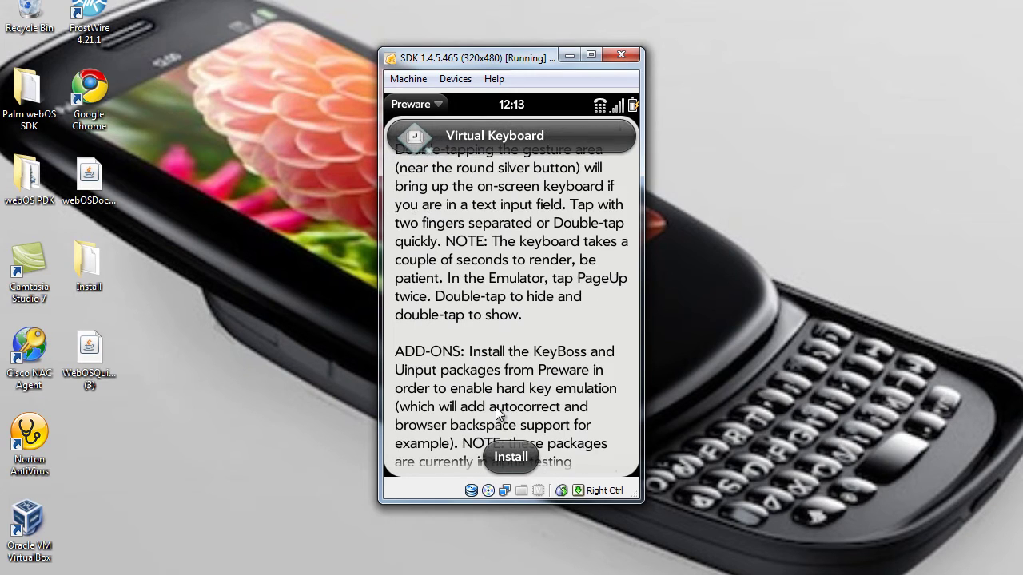
{"action": "left_click_drag", "start_coordinate": [446, 269], "coordinate": [441, 331]}
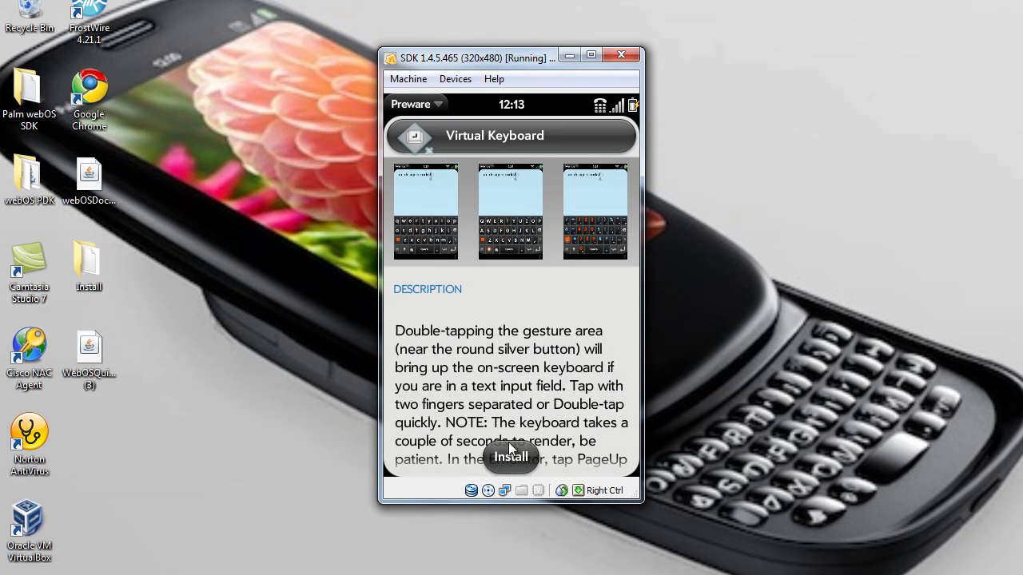
{"action": "left_click", "coordinate": [511, 458]}
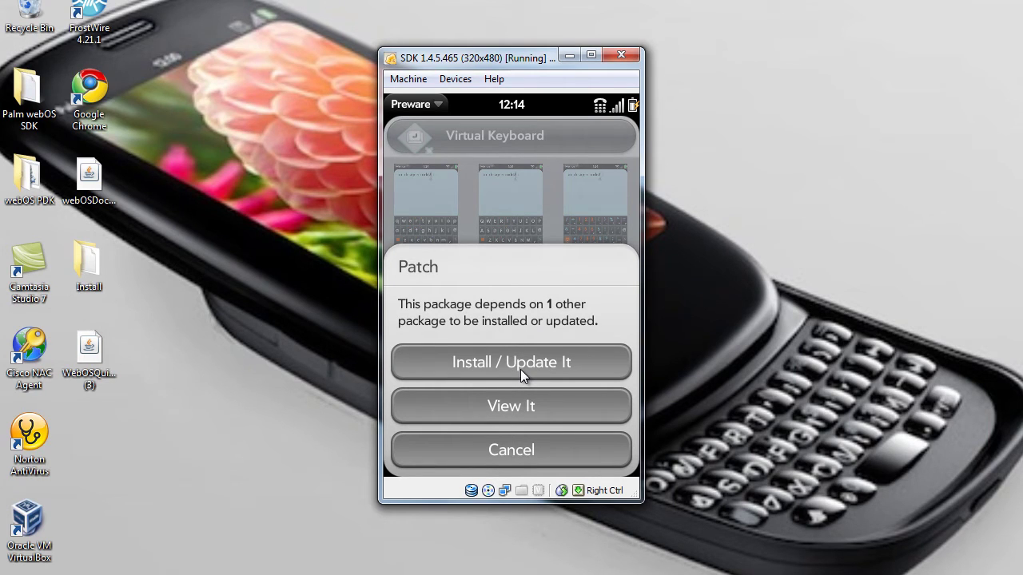
{"action": "left_click", "coordinate": [494, 371]}
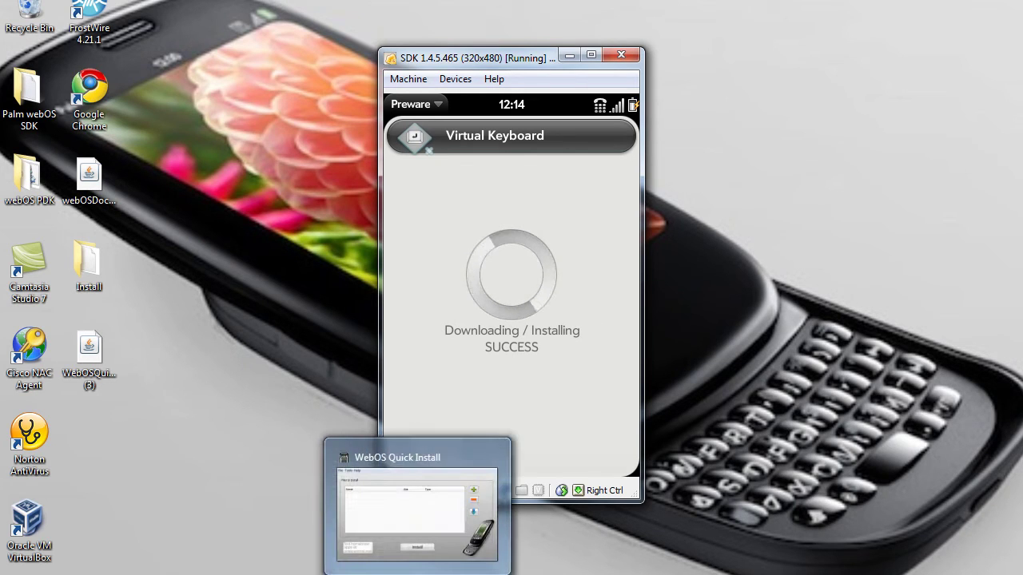
{"action": "left_click", "coordinate": [368, 536]}
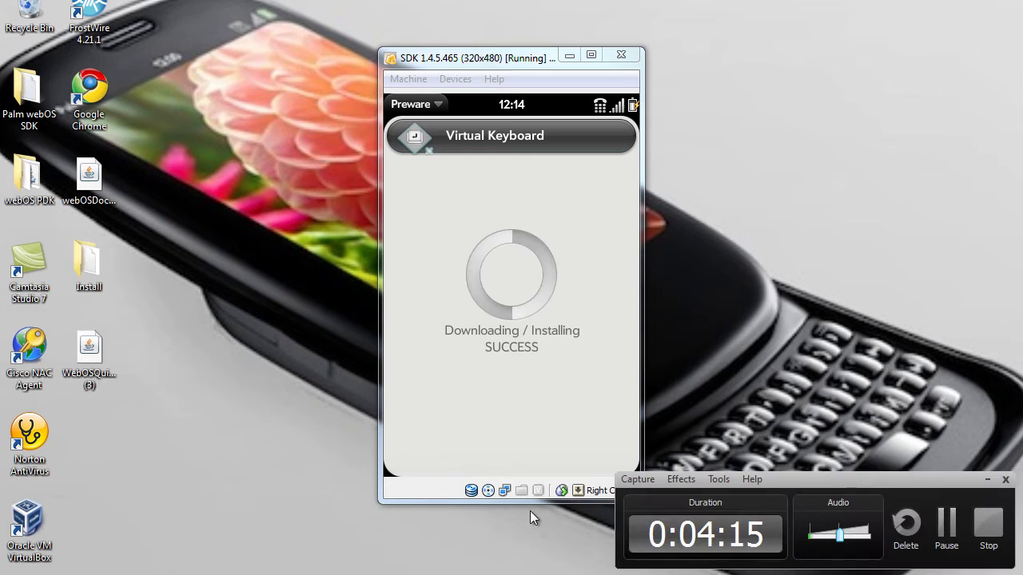